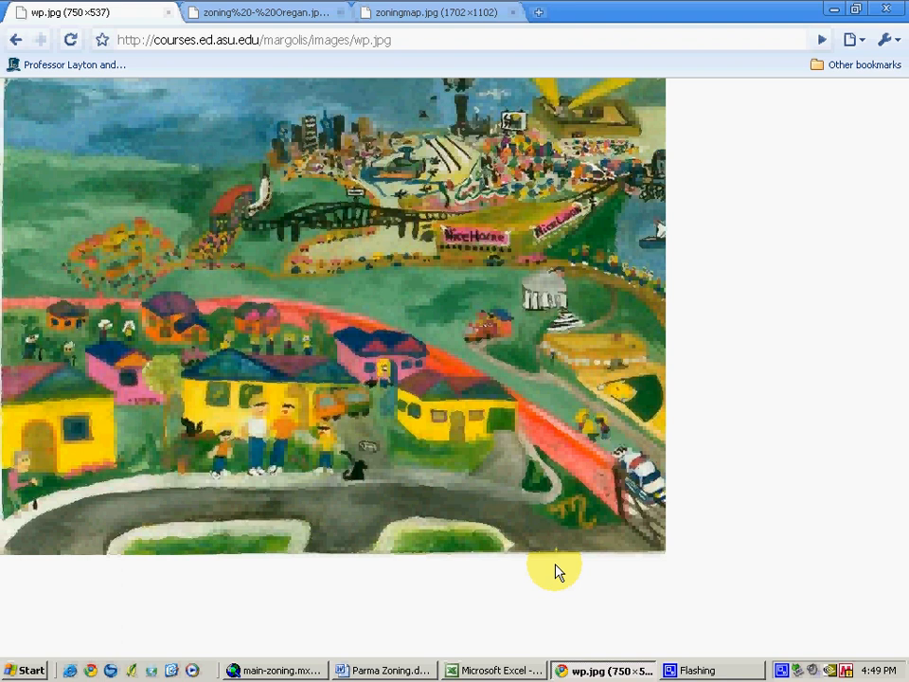
# - View the Oregon city and Hollidaysburg zoning map images, then close Chrome
pyautogui.click(275, 16)
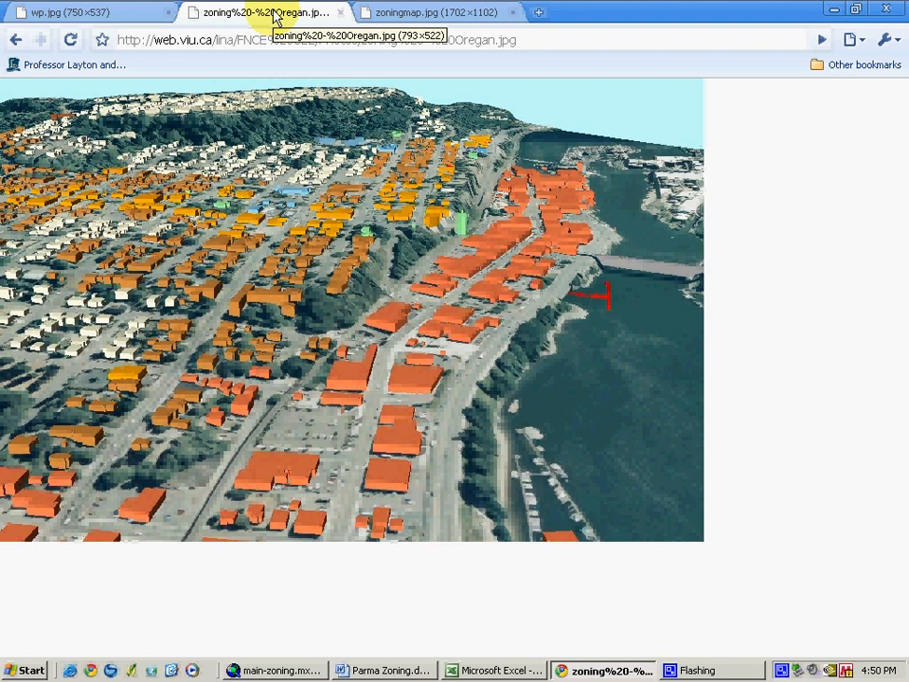
pyautogui.click(396, 12)
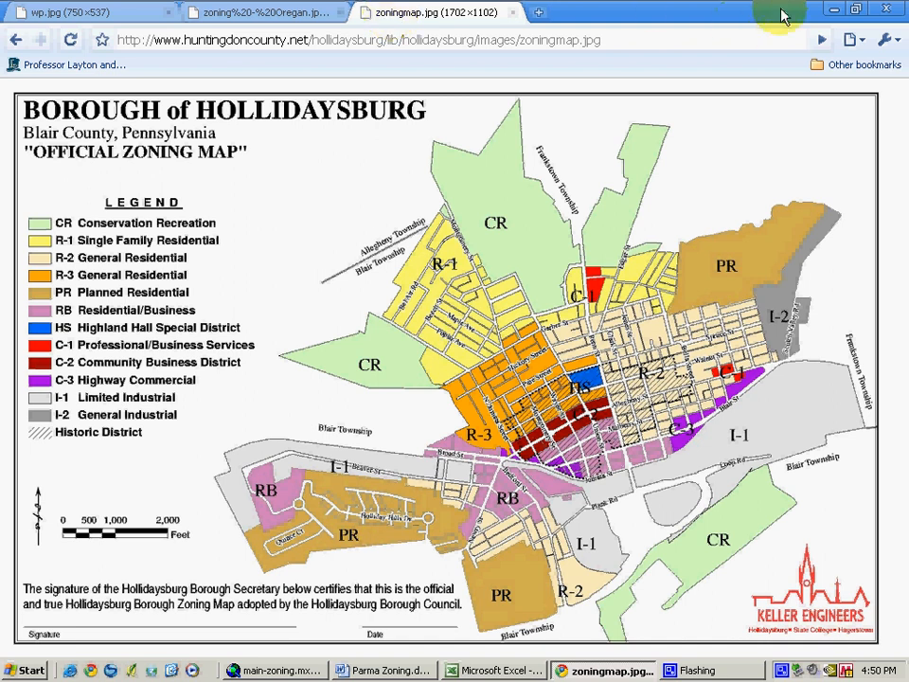
pyautogui.click(886, 9)
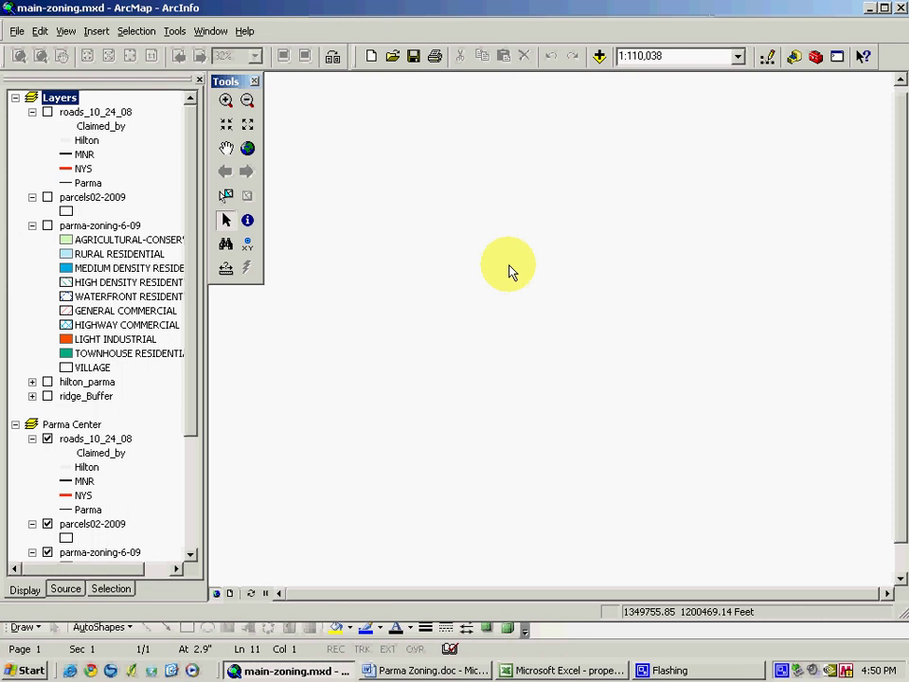
# - Turn on the parma-zoning-6-09 layer to show the colour-coded zoning districts
pyautogui.click(47, 225)
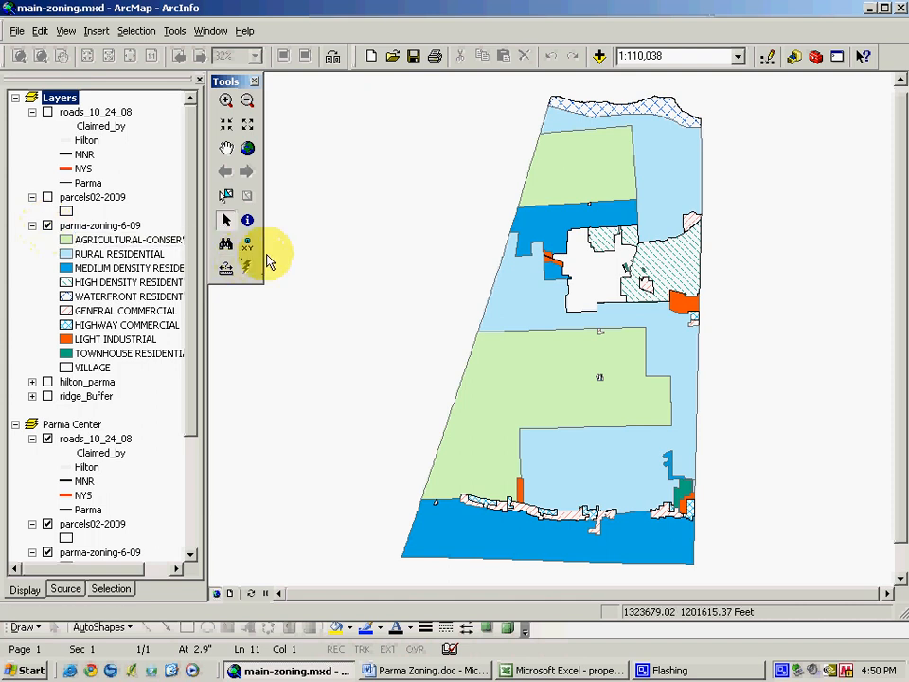
# - Identify the agricultural-conservation and rural residential district polygons to read their attributes
pyautogui.click(247, 221)
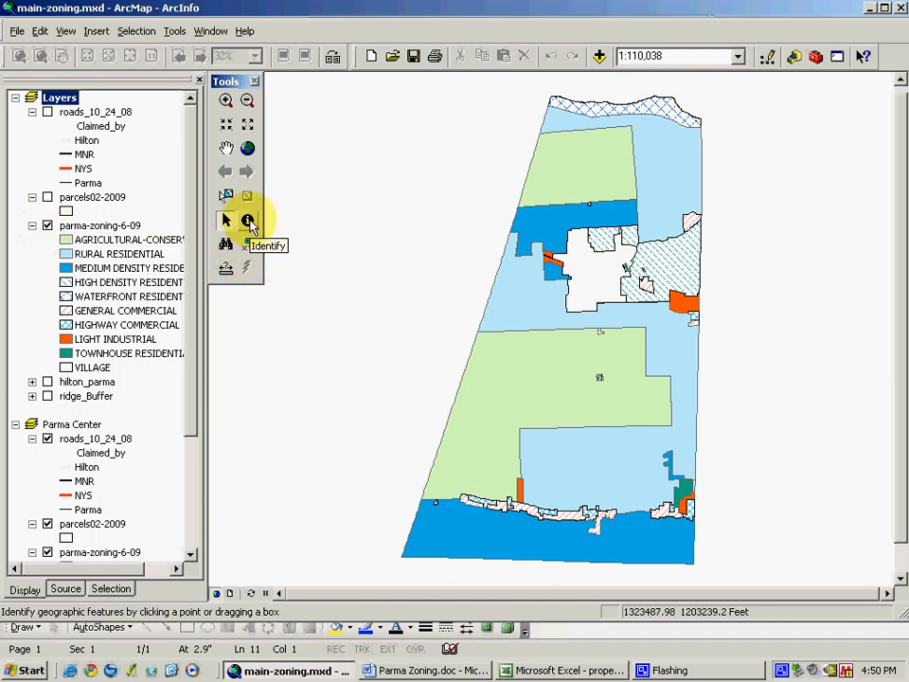
pyautogui.click(556, 386)
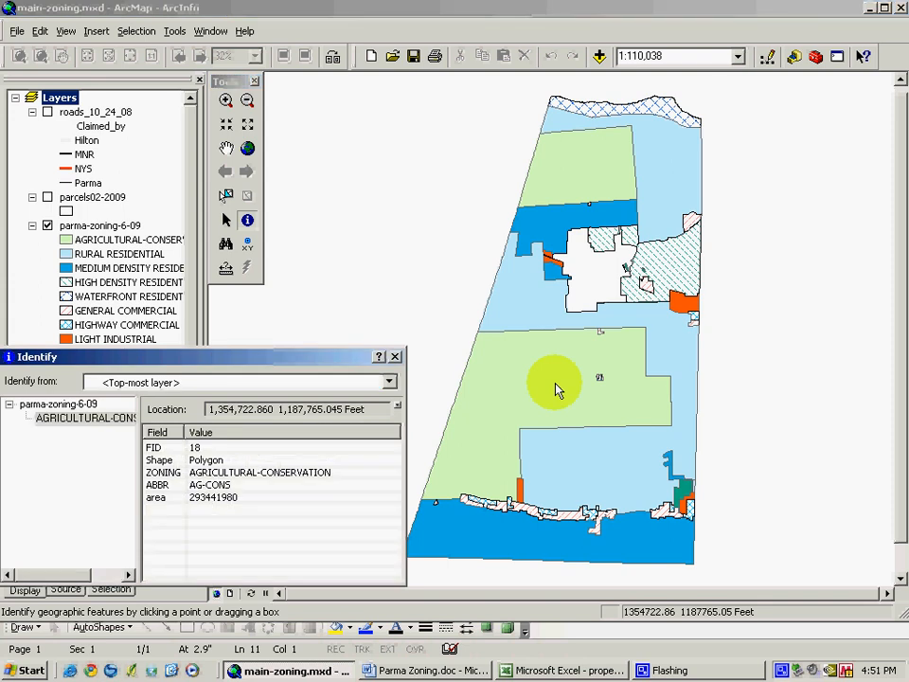
pyautogui.click(526, 303)
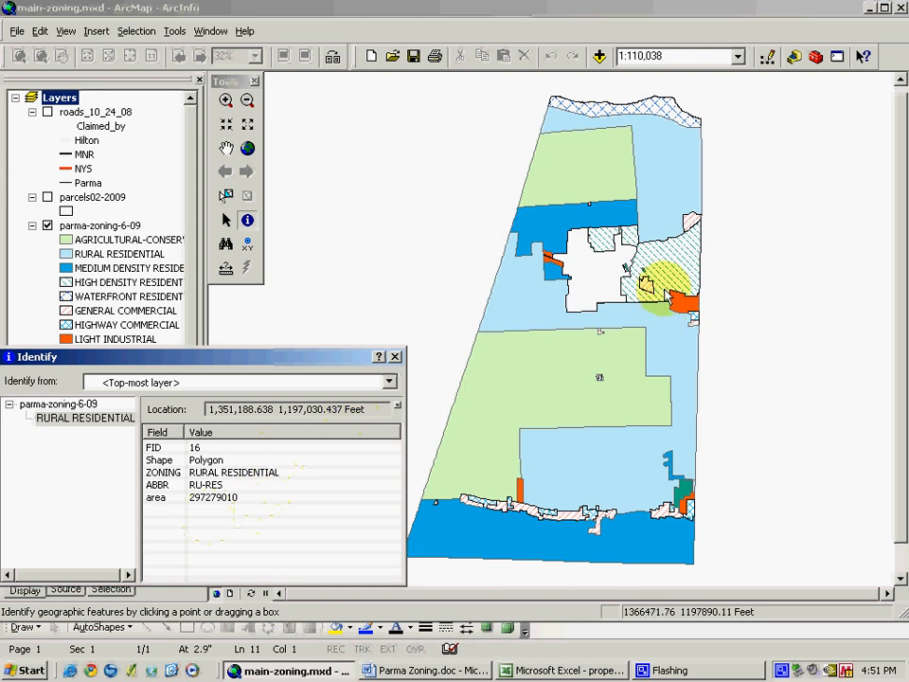
pyautogui.click(675, 190)
# - Identify the medium density, light industrial and high density residential districts, then close the results
pyautogui.click(535, 227)
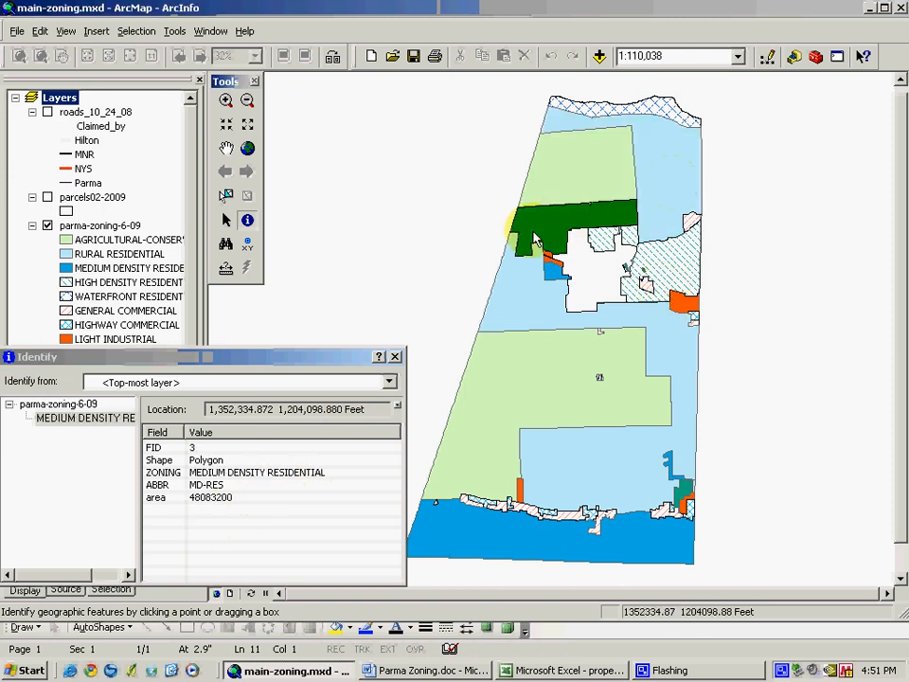
pyautogui.click(683, 303)
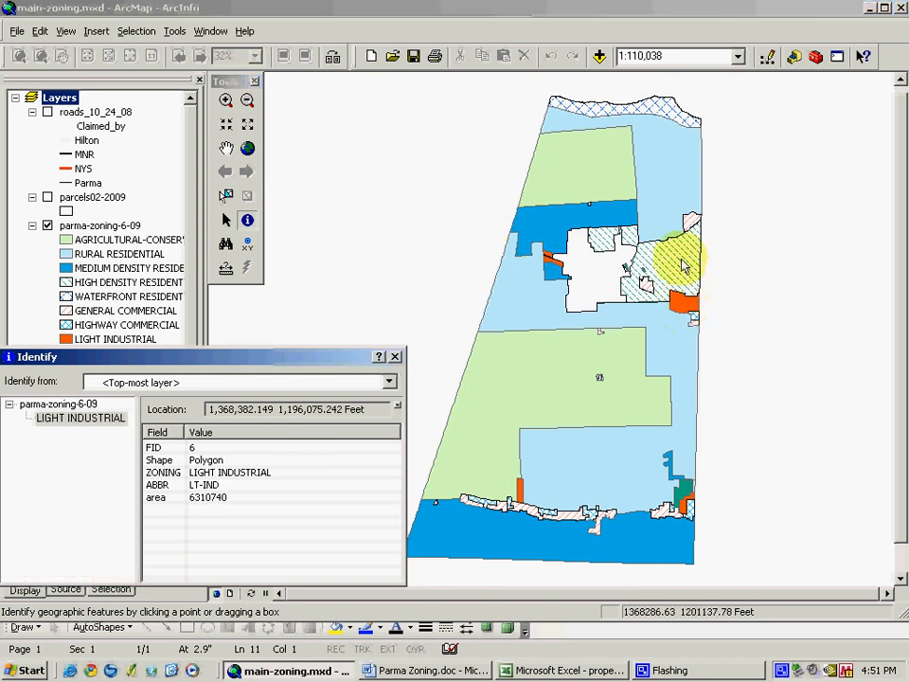
pyautogui.click(683, 267)
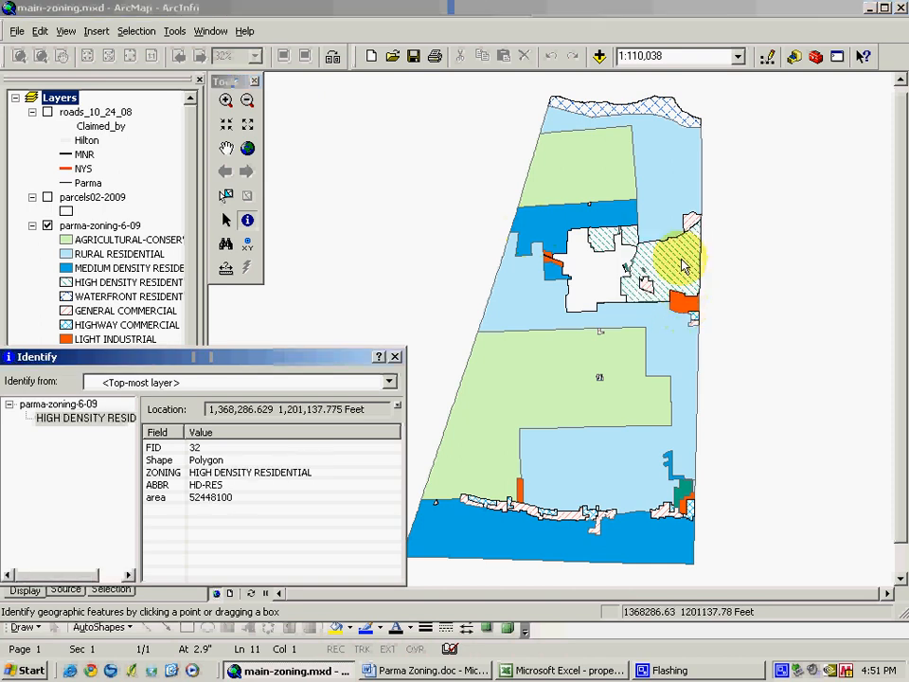
pyautogui.click(397, 356)
pyautogui.click(226, 100)
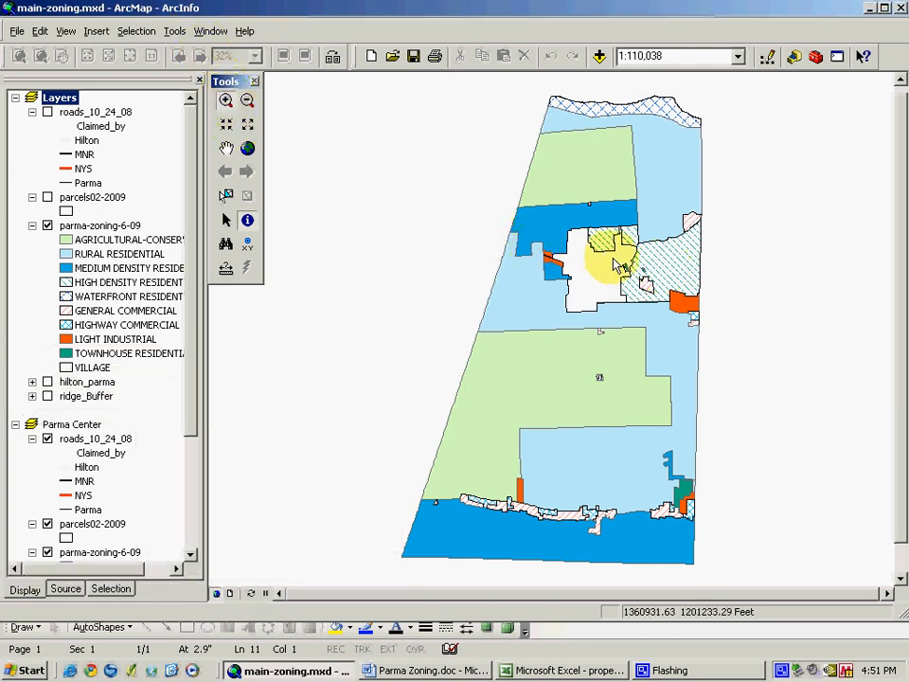
pyautogui.moveTo(549, 241); pyautogui.dragTo(568, 260)
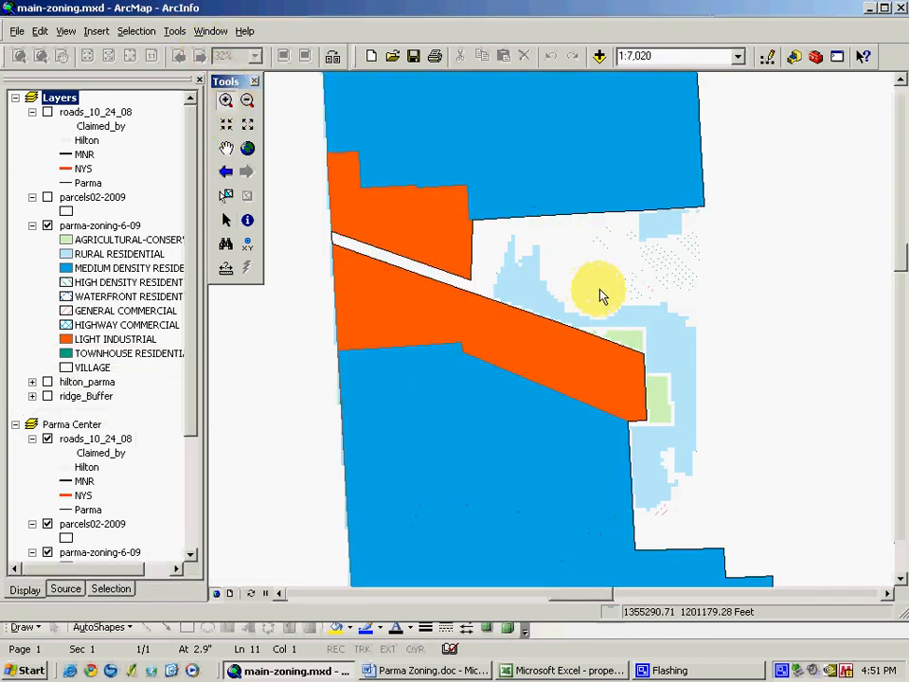
pyautogui.moveTo(420, 193); pyautogui.dragTo(680, 423)
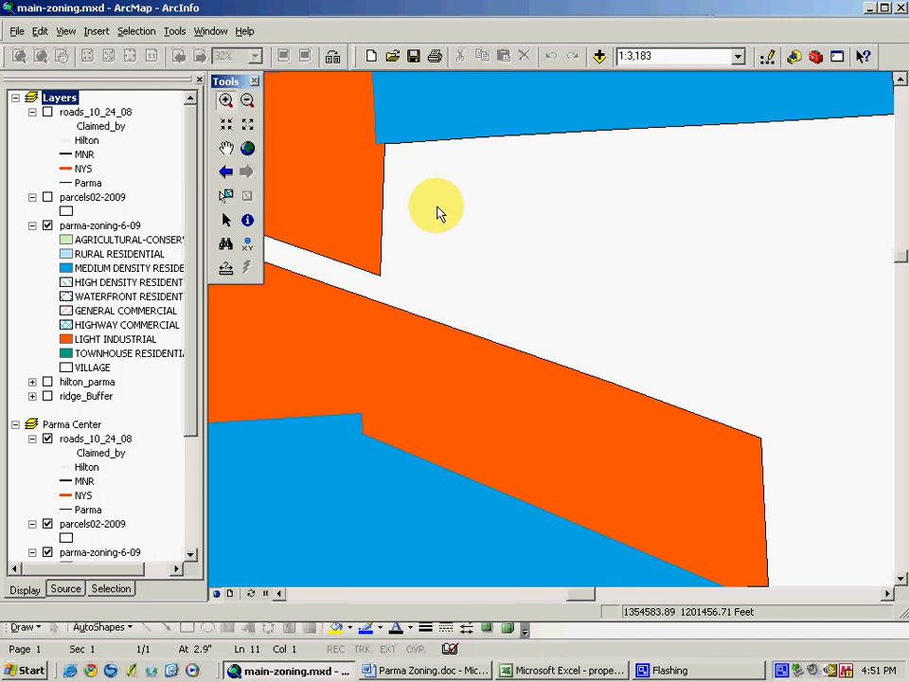
pyautogui.click(246, 147)
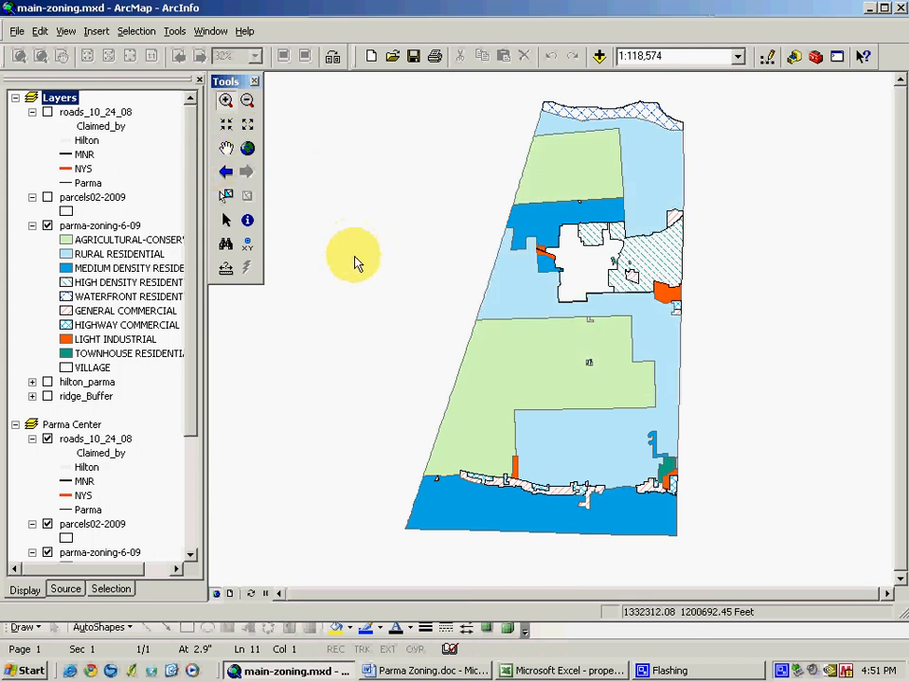
# - Hide the parcels02-2009 layer and show the roads_10_24_08 layer over the zoning
pyautogui.click(47, 197)
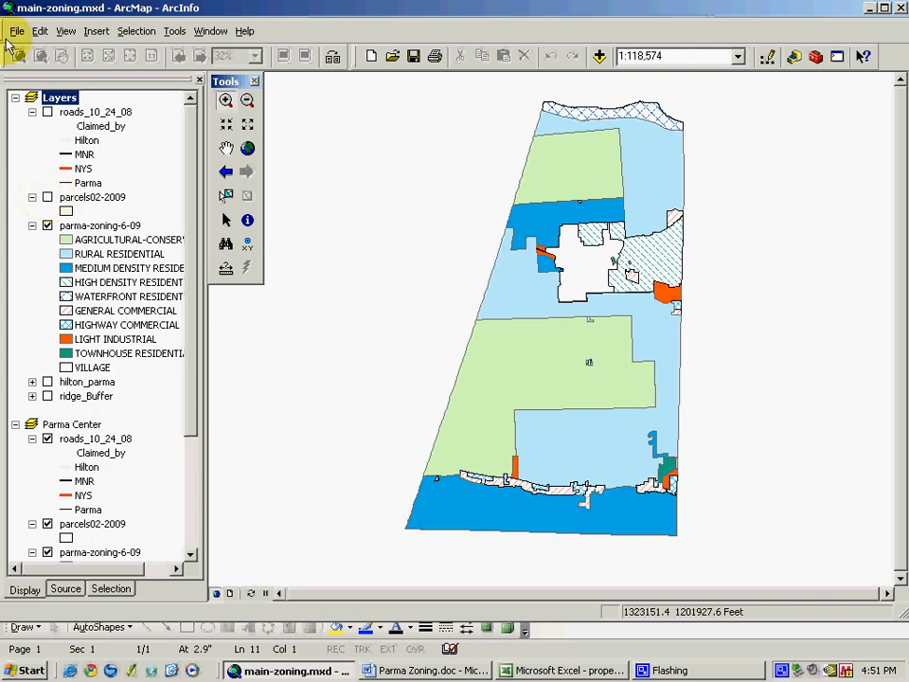
pyautogui.click(47, 112)
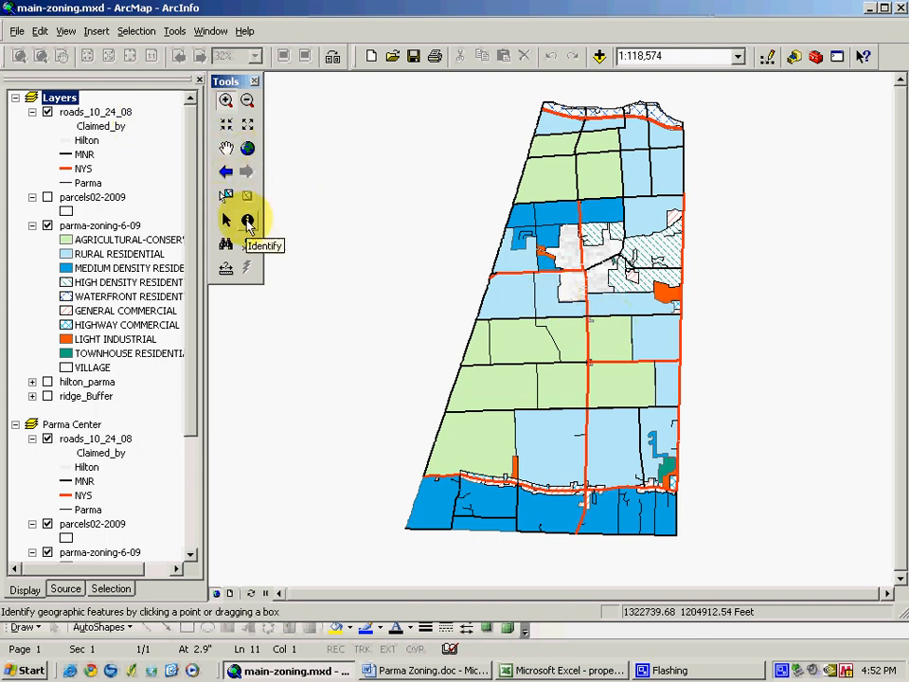
# - Identify Hilton Parma Rd and enlarge the results window to read its road attributes
pyautogui.click(247, 220)
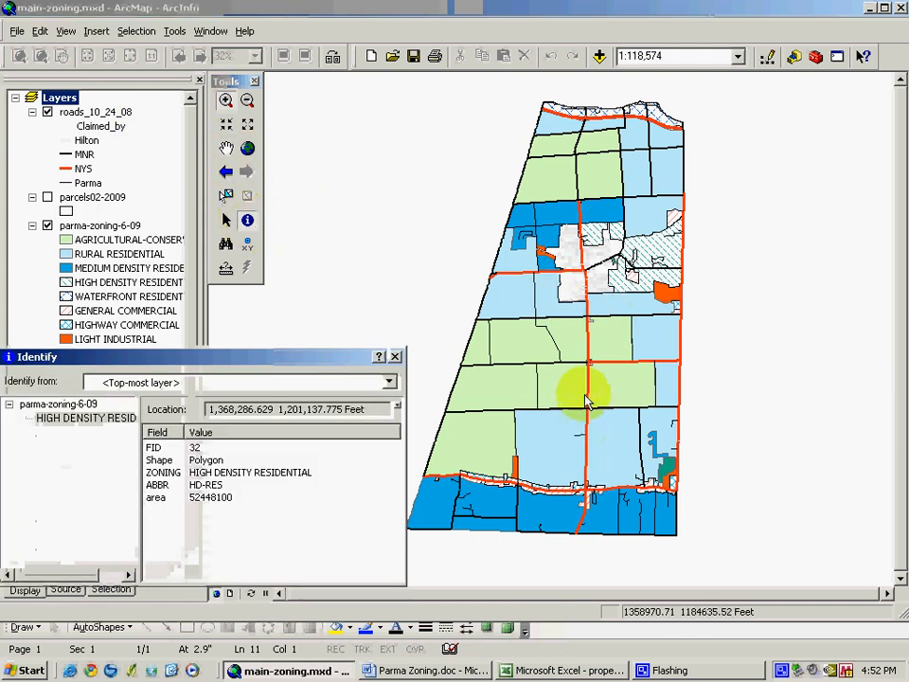
pyautogui.click(589, 402)
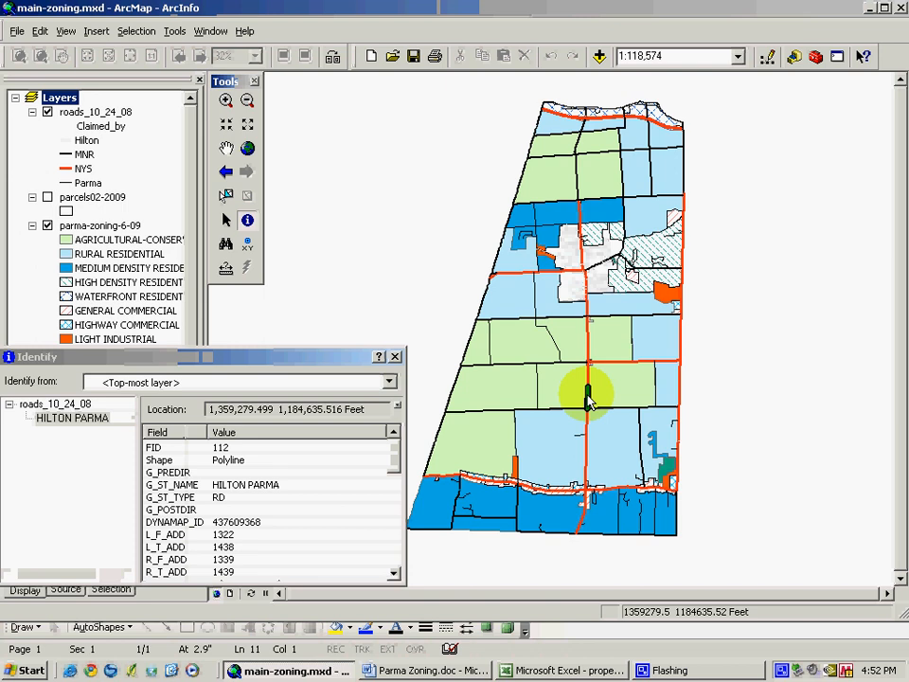
pyautogui.moveTo(325, 358); pyautogui.dragTo(314, 55)
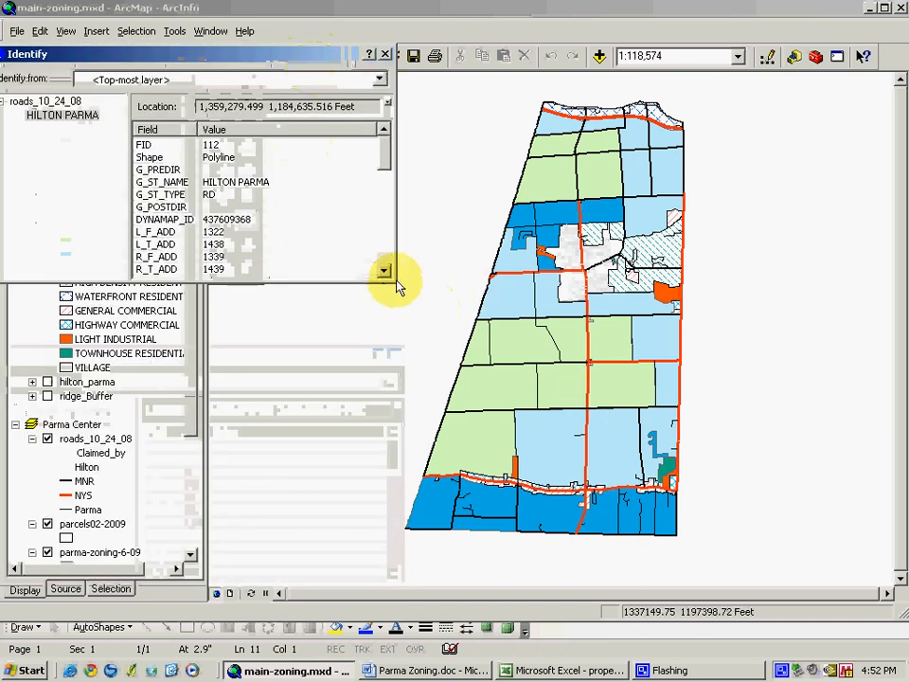
pyautogui.moveTo(388, 279); pyautogui.dragTo(377, 596)
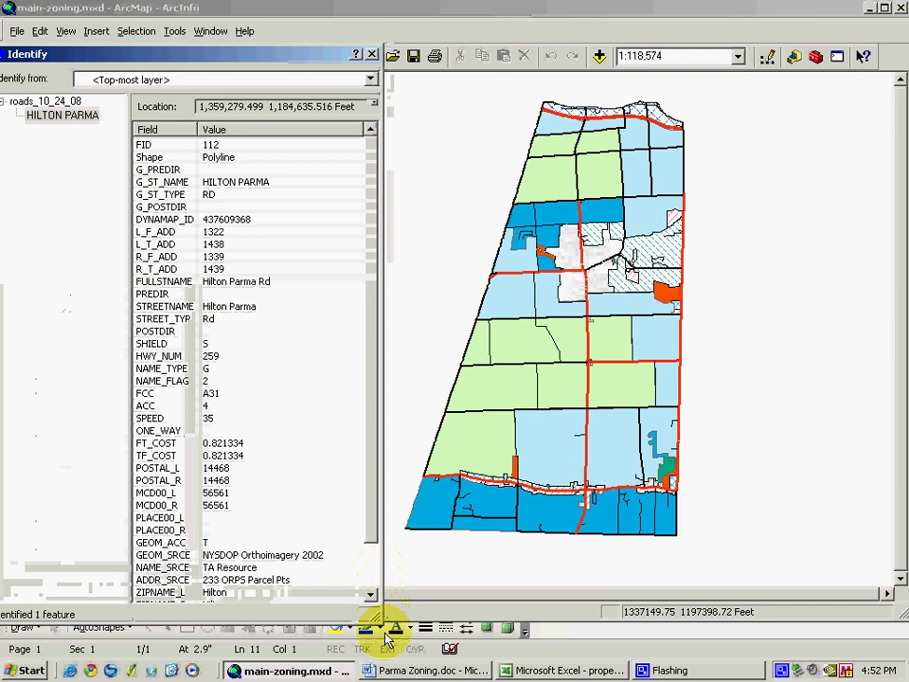
pyautogui.click(594, 350)
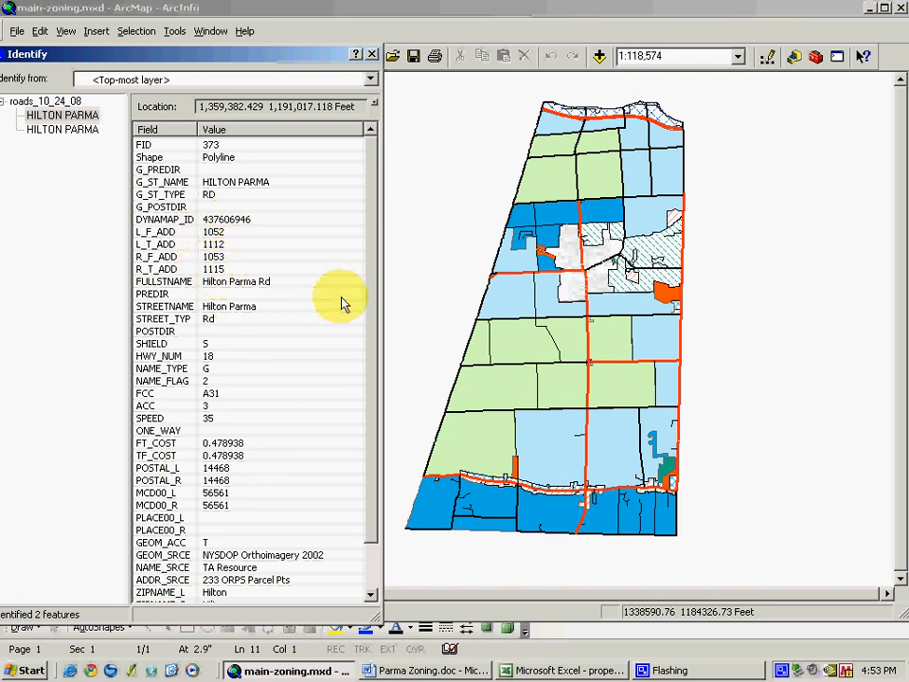
pyautogui.moveTo(374, 303); pyautogui.dragTo(381, 350)
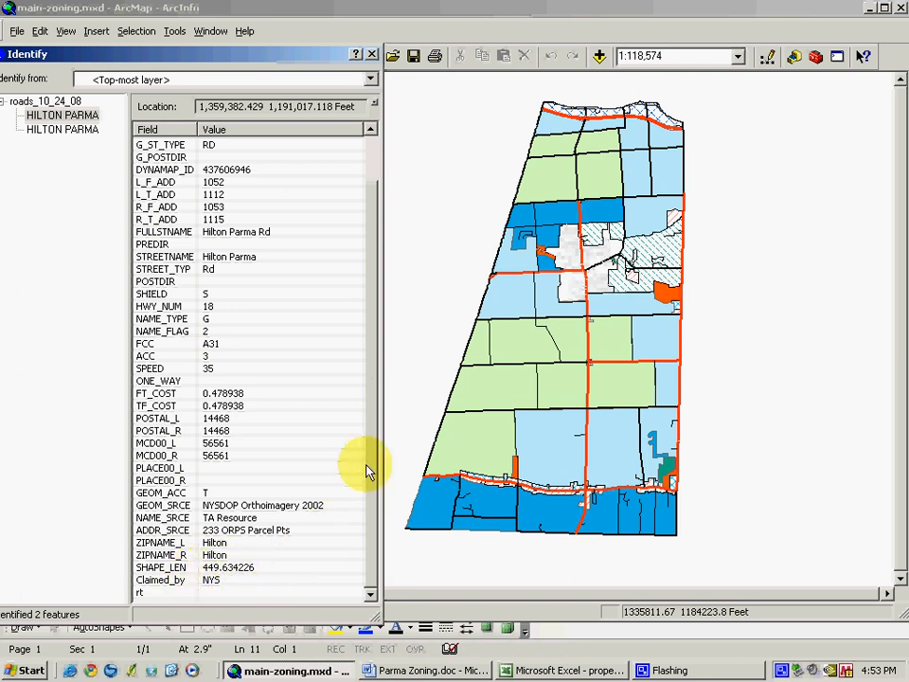
pyautogui.scroll(4, 364, 426)
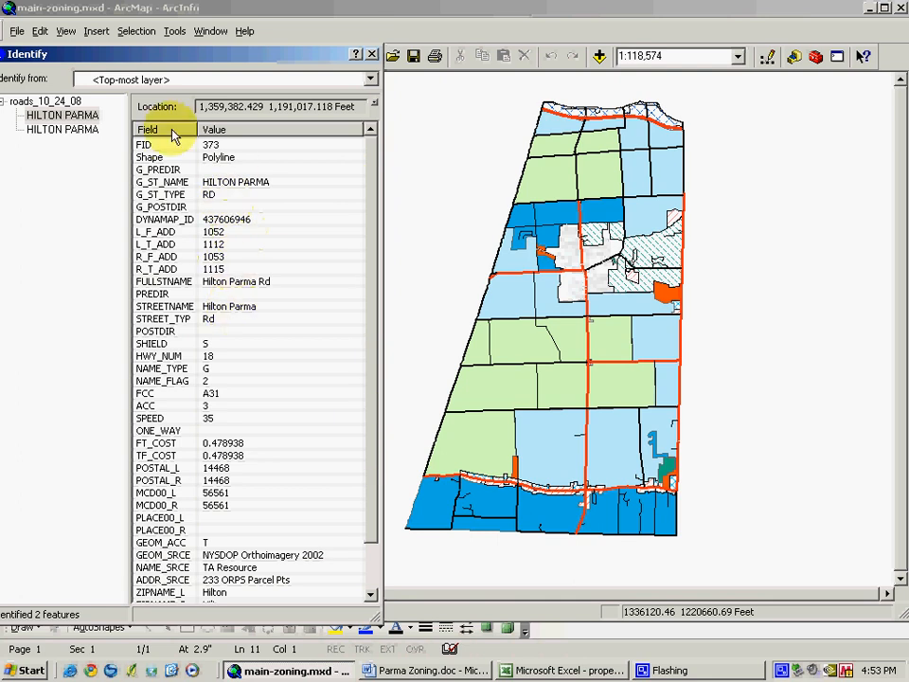
# - Identify features at the road intersection and a nearby point, then close the results
pyautogui.click(592, 383)
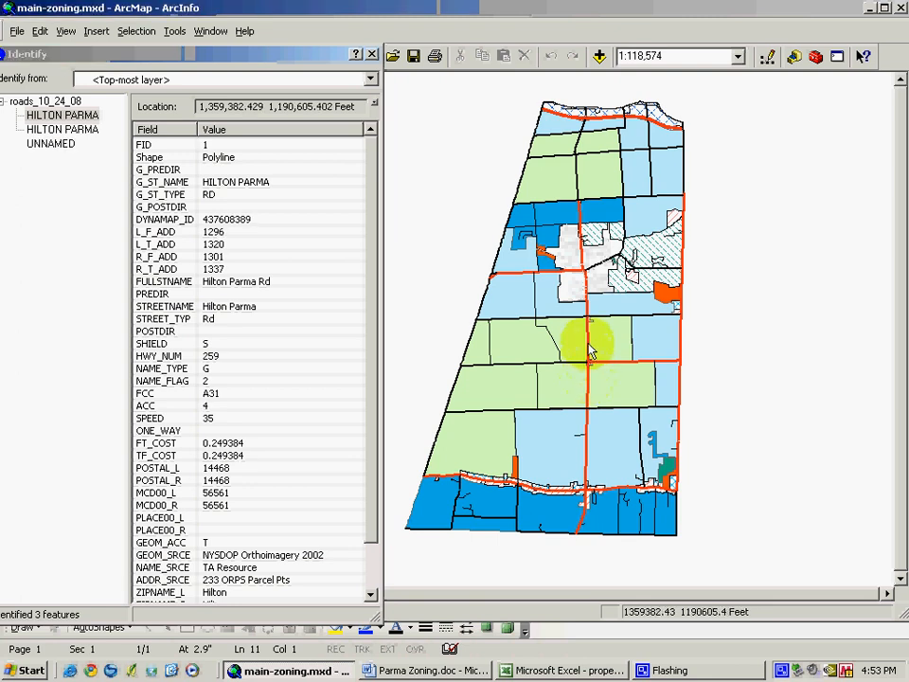
pyautogui.click(589, 351)
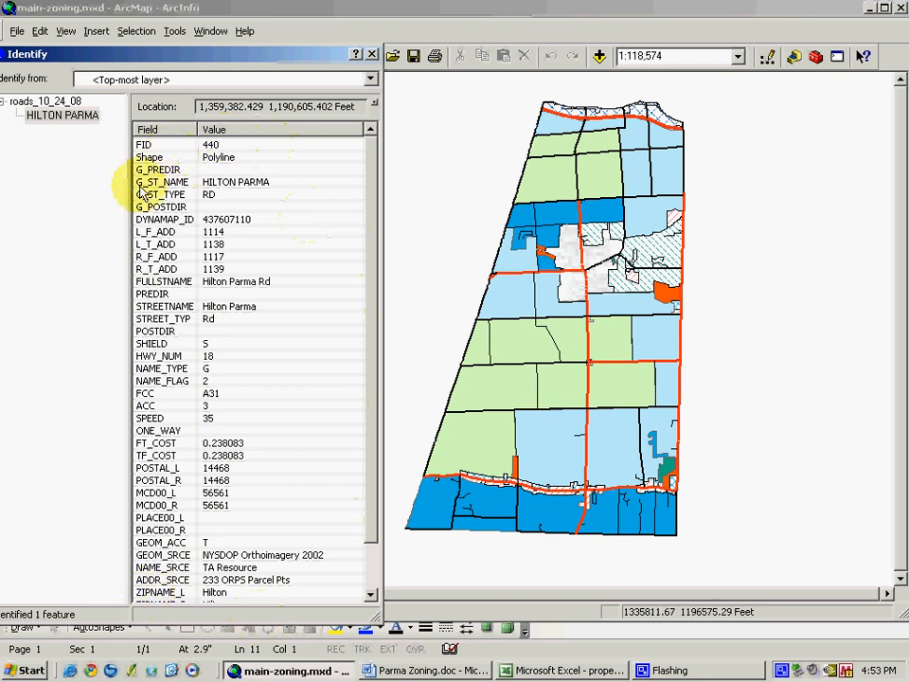
pyautogui.click(374, 55)
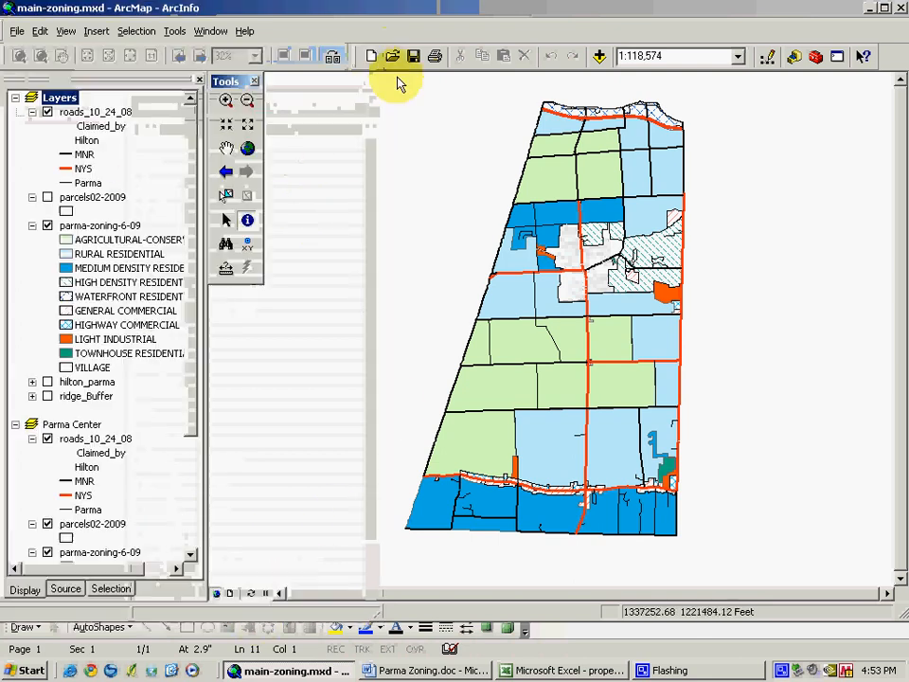
# - Show the parcels02-2009 boundaries over the zoning map
pyautogui.click(47, 197)
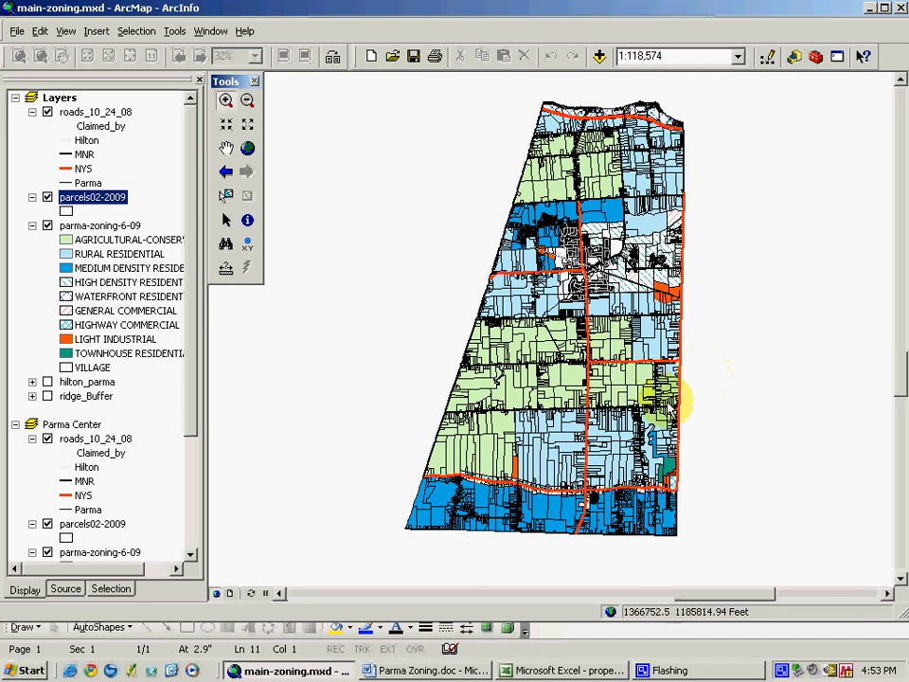
pyautogui.scroll(5, 727, 378)
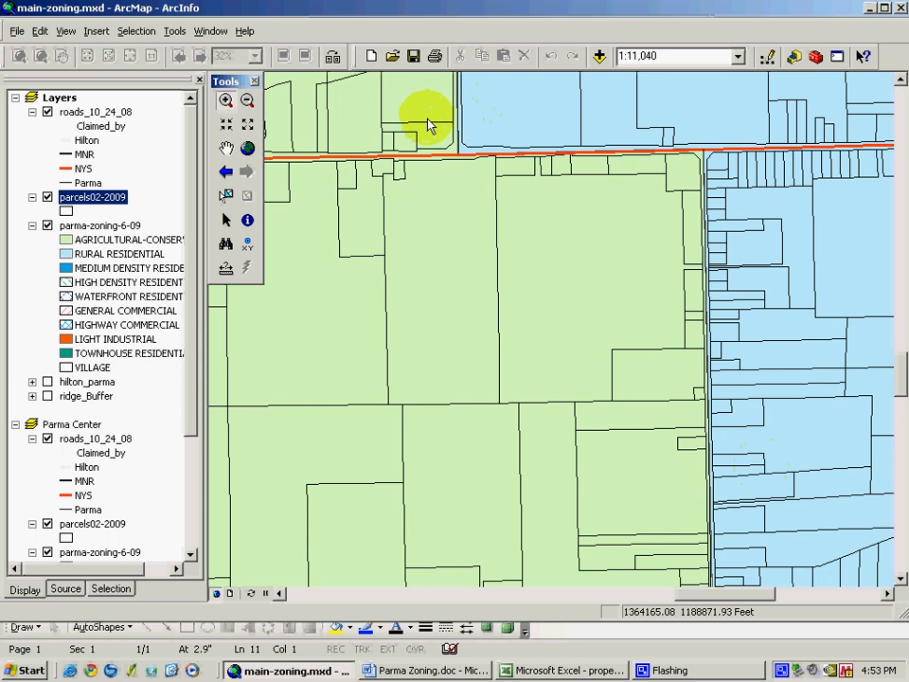
pyautogui.scroll(3, 632, 213)
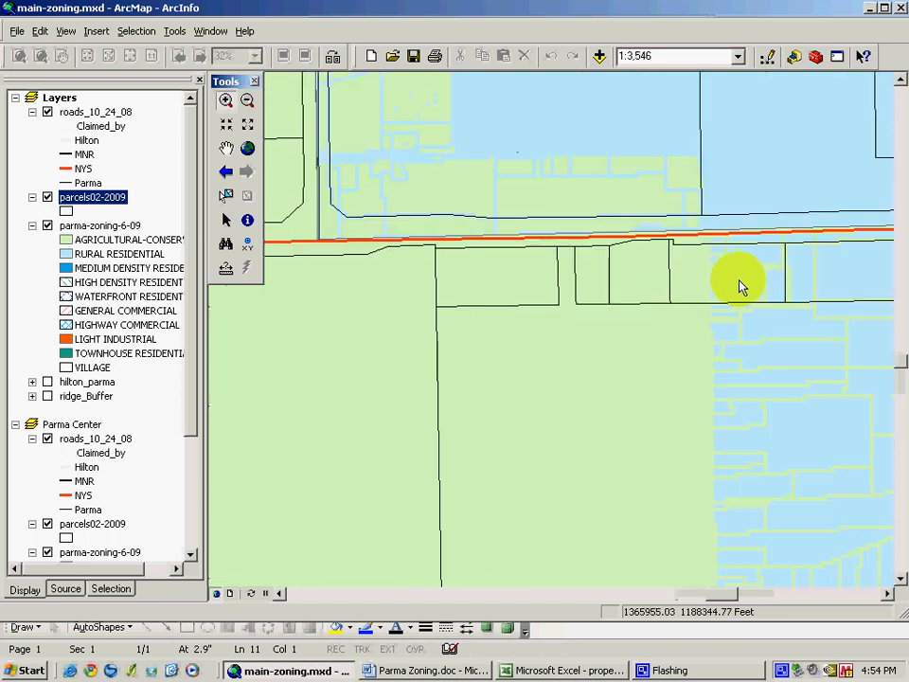
pyautogui.click(248, 221)
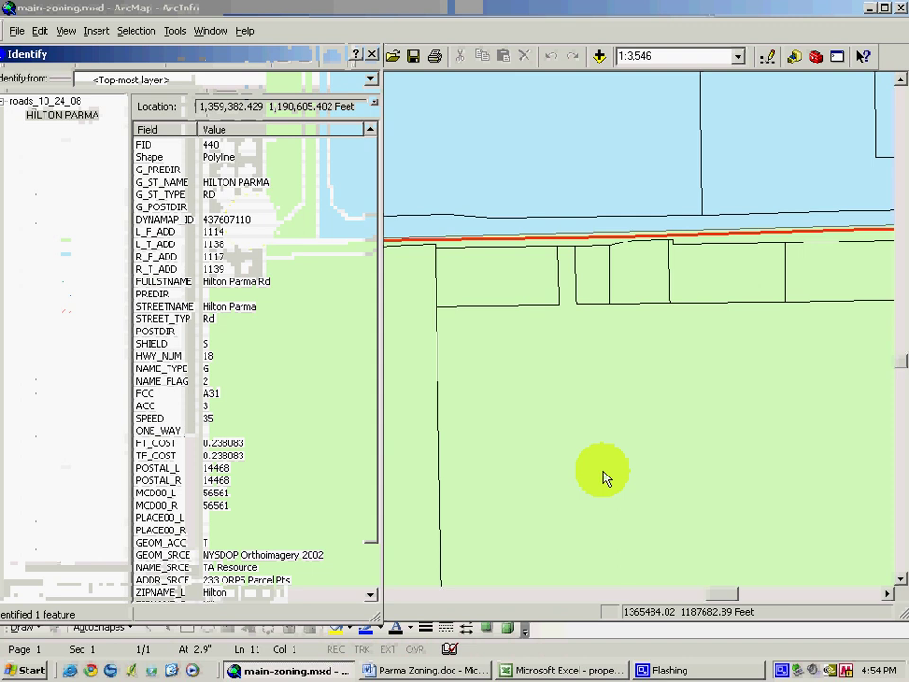
pyautogui.click(606, 476)
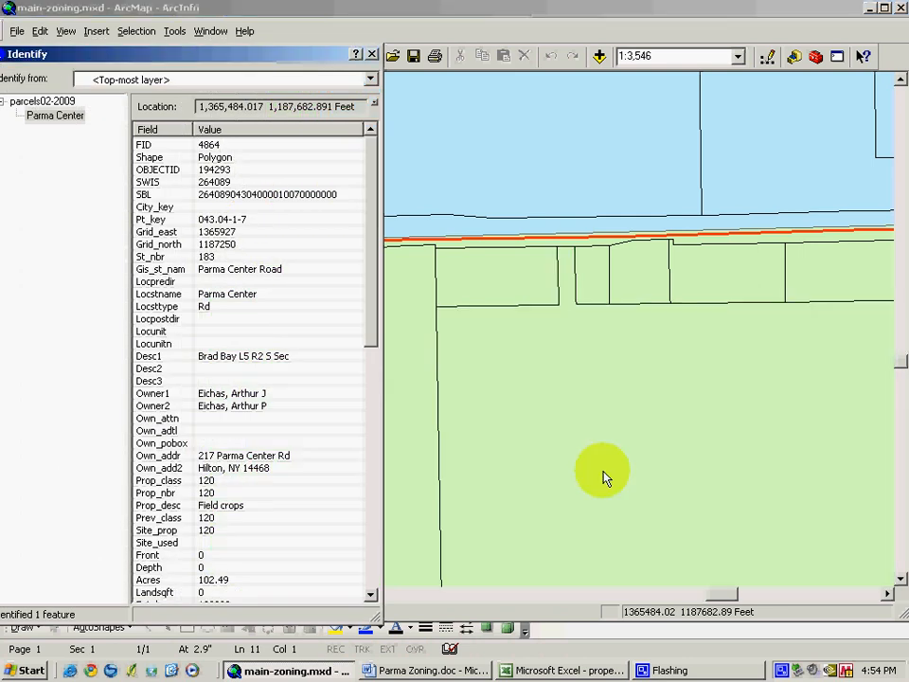
pyautogui.click(495, 355)
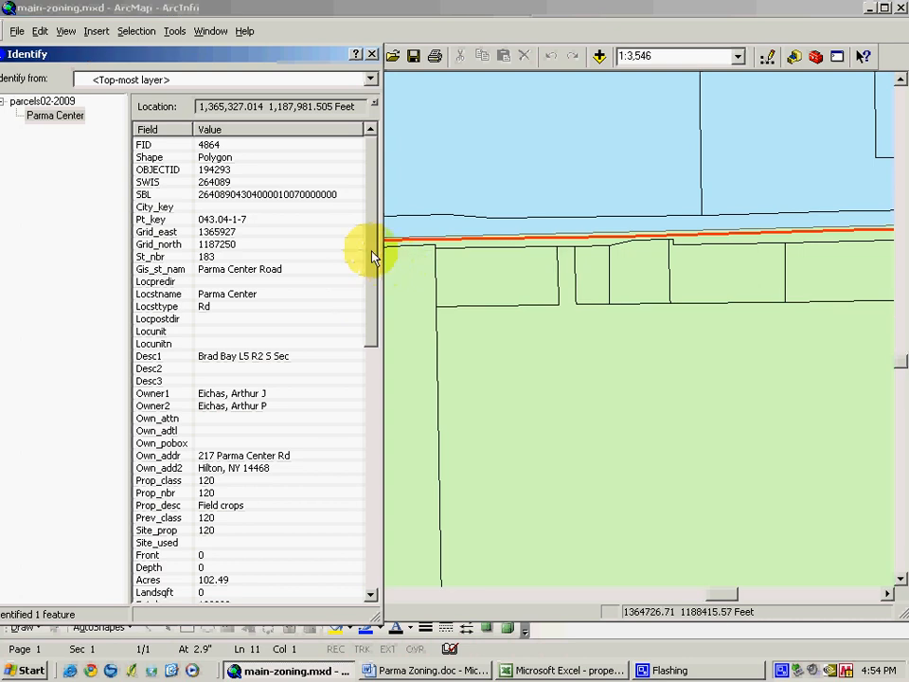
pyautogui.moveTo(373, 256); pyautogui.dragTo(352, 511)
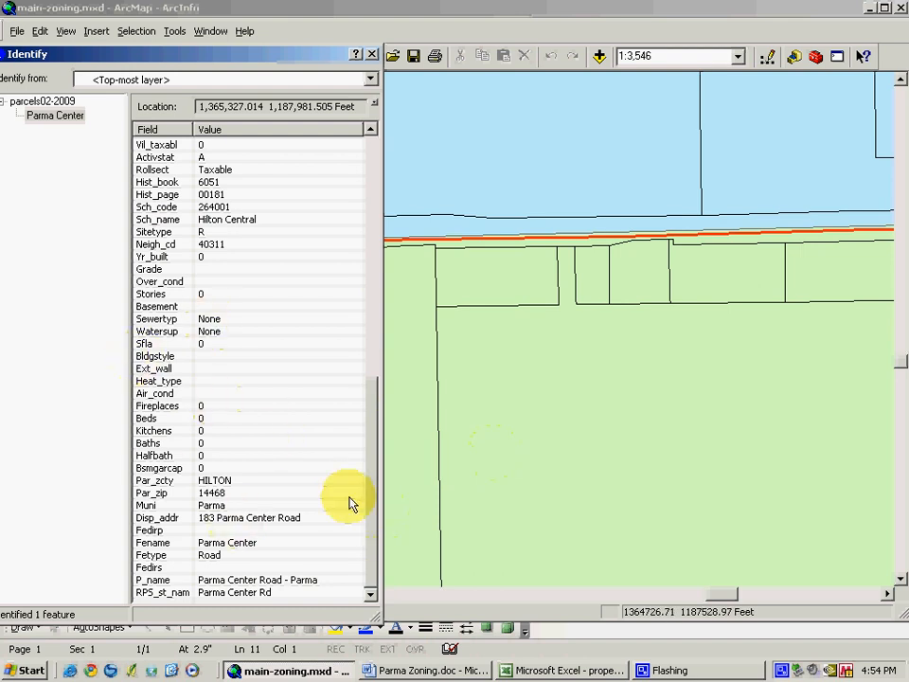
pyautogui.moveTo(373, 492); pyautogui.dragTo(374, 249)
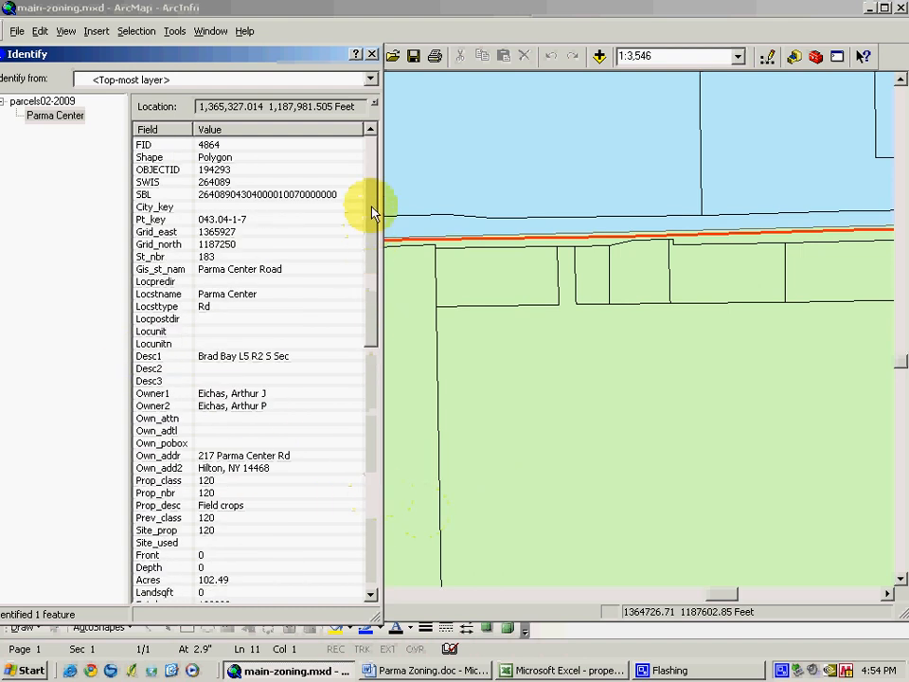
pyautogui.click(371, 54)
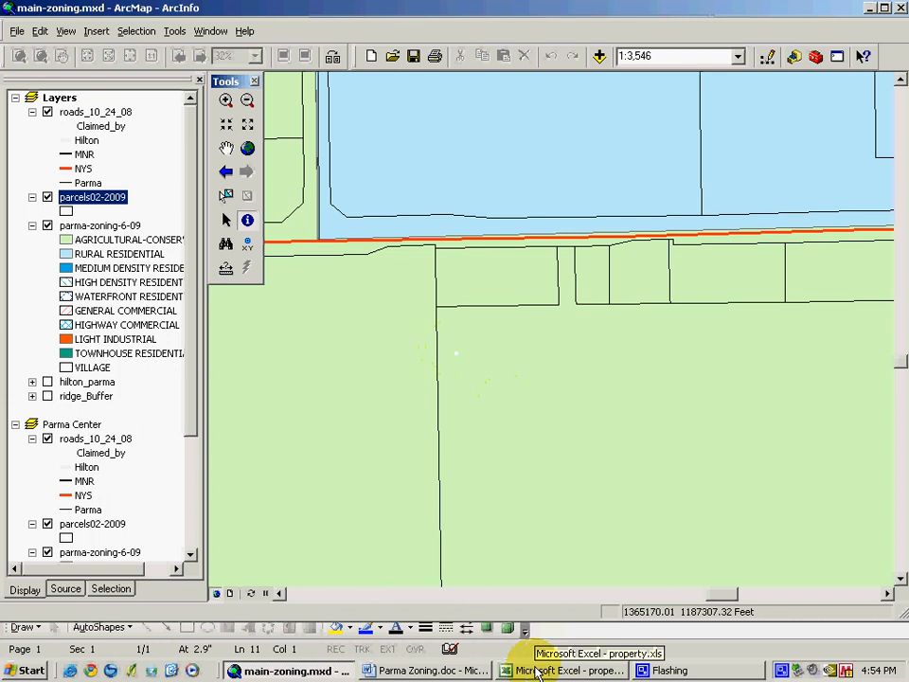
# - Bring the Parma Zoning.doc Word document to the front from the taskbar
pyautogui.click(431, 670)
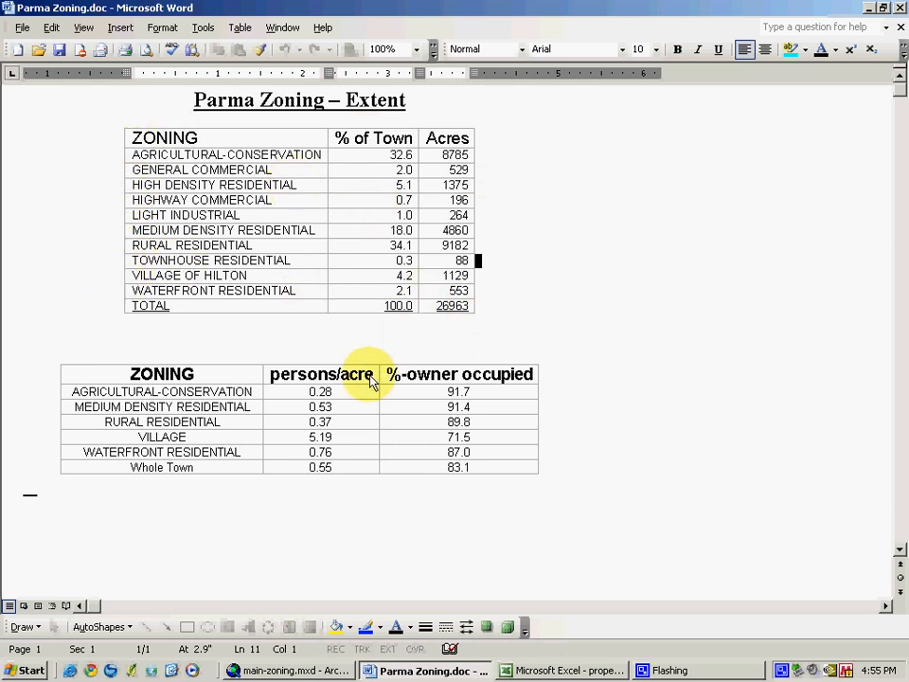
# - View the percent-of-town pie chart on Excel's Chart1 sheet, then return to the Word document
pyautogui.click(564, 671)
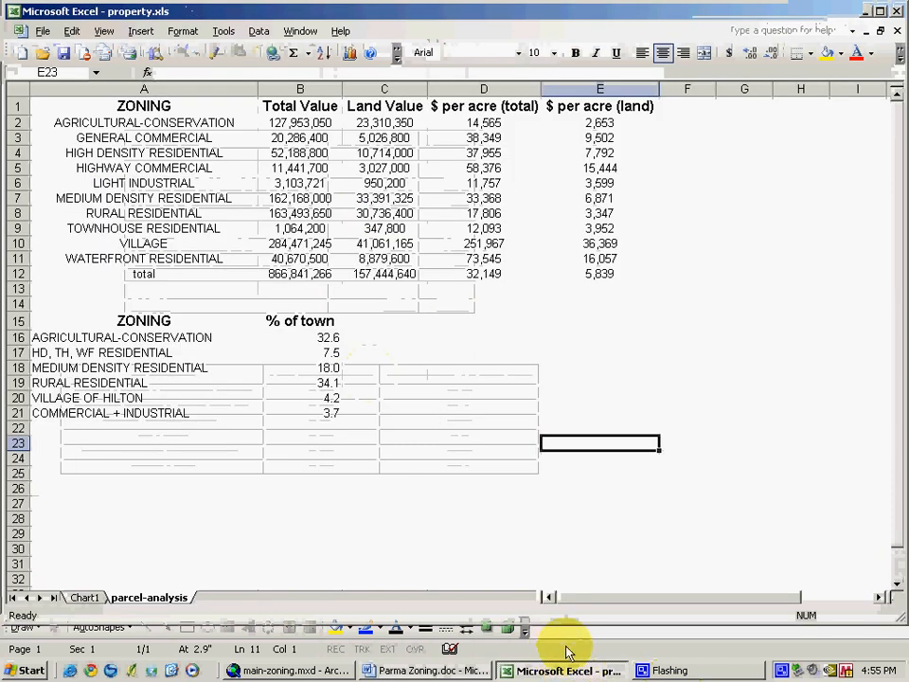
pyautogui.click(84, 598)
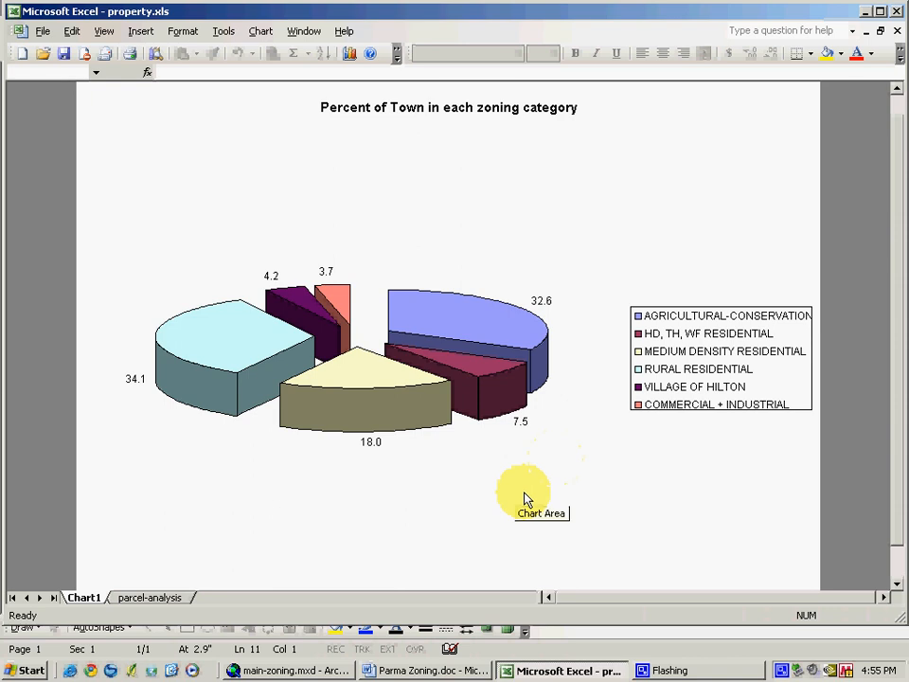
pyautogui.click(430, 670)
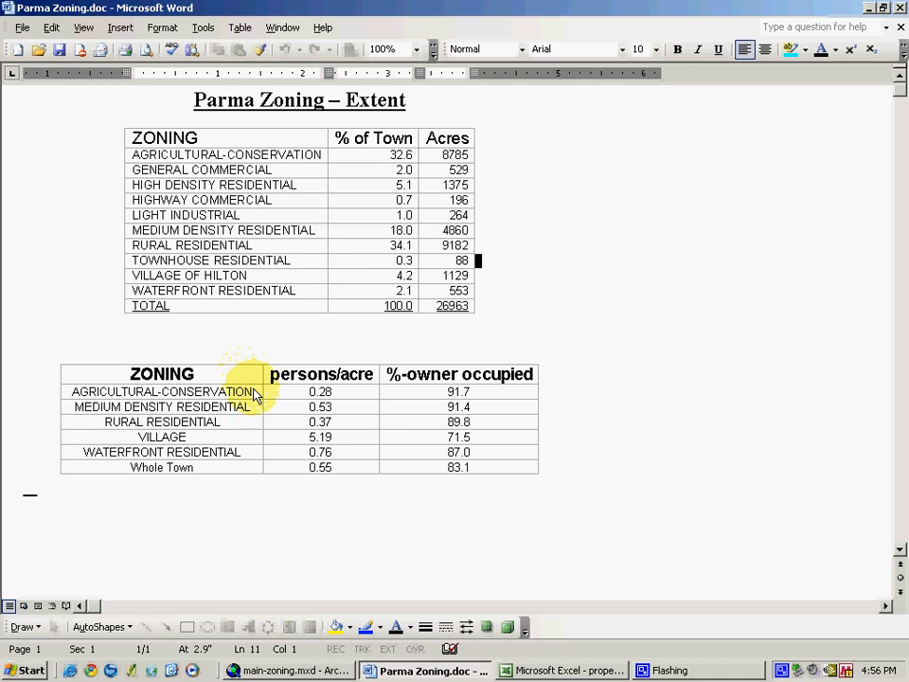
# - Highlight the agricultural-conservation and village persons/acre values and the 91.7, 91.4 and 83.1 owner-occupied figures
pyautogui.moveTo(190, 392); pyautogui.dragTo(341, 394)
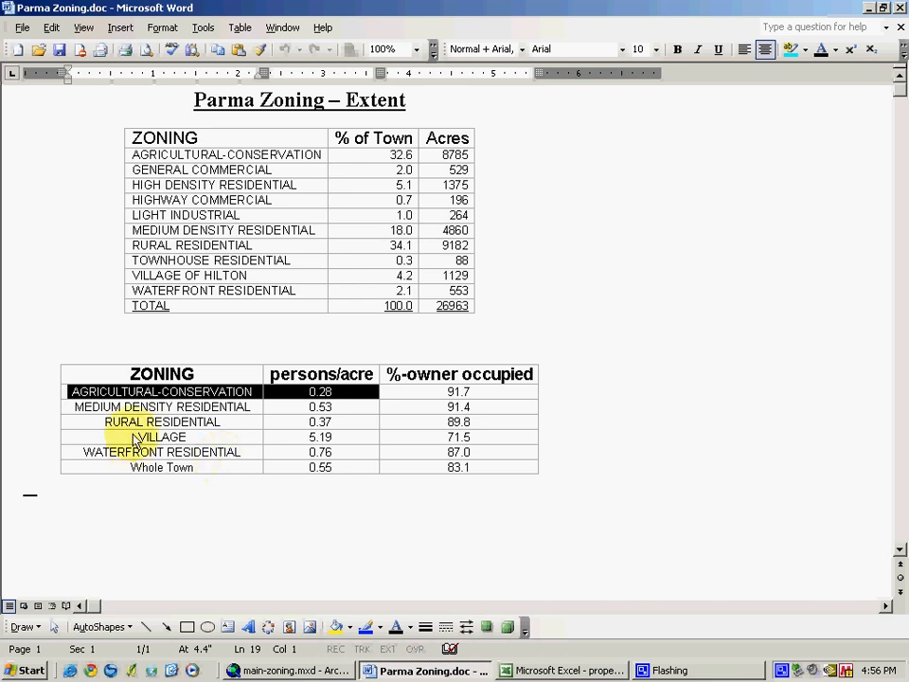
pyautogui.moveTo(142, 437); pyautogui.dragTo(322, 437)
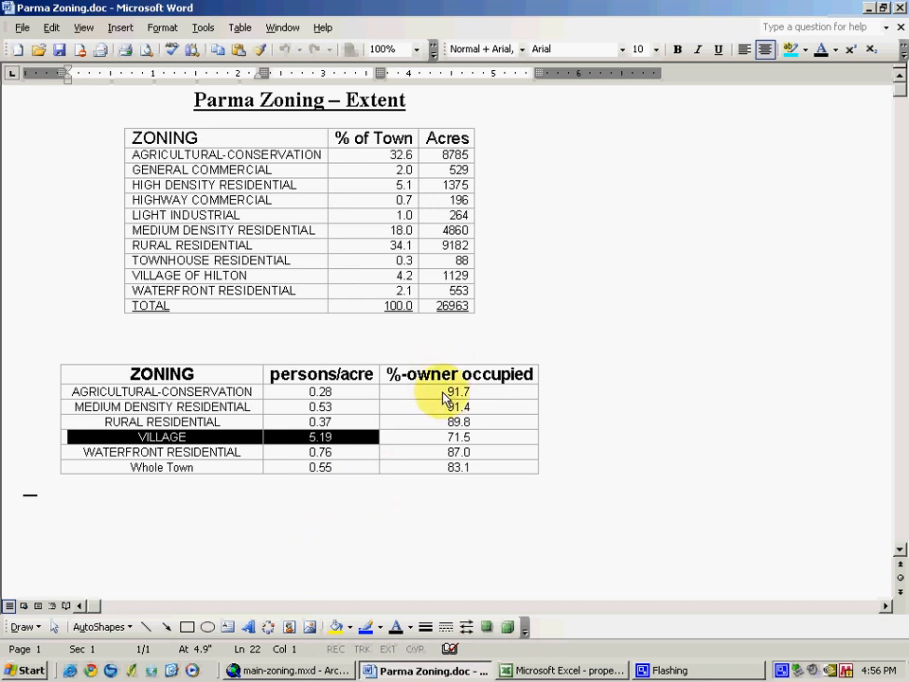
pyautogui.moveTo(445, 392); pyautogui.dragTo(445, 409)
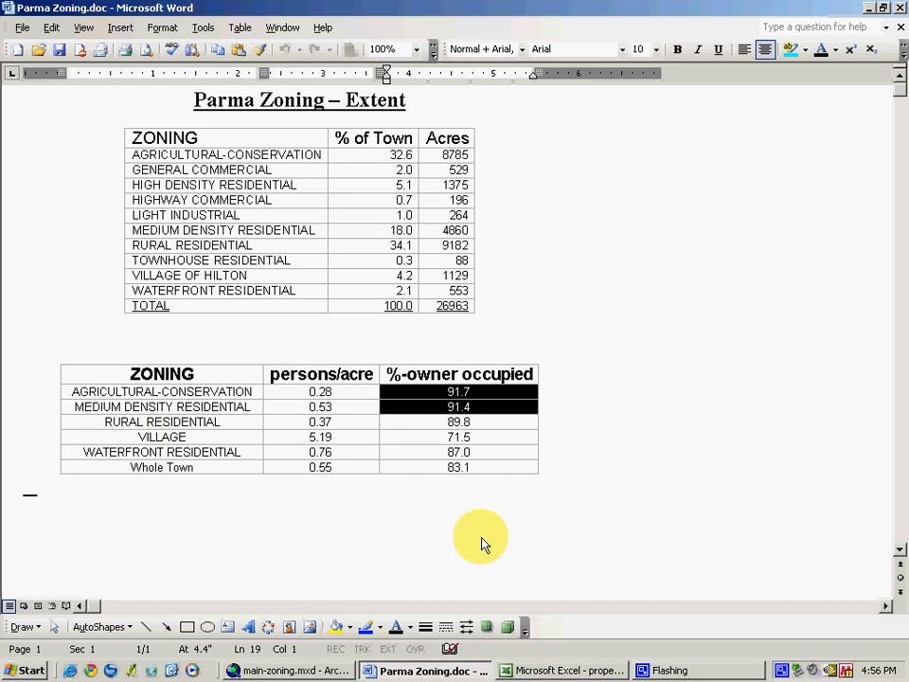
pyautogui.doubleClick(457, 468)
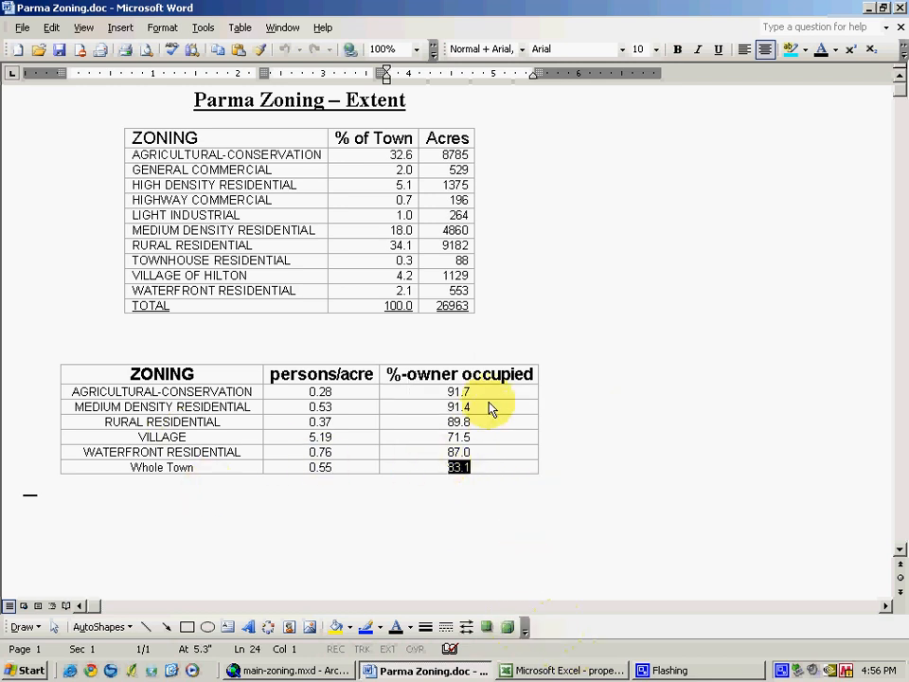
pyautogui.moveTo(459, 391); pyautogui.dragTo(450, 407)
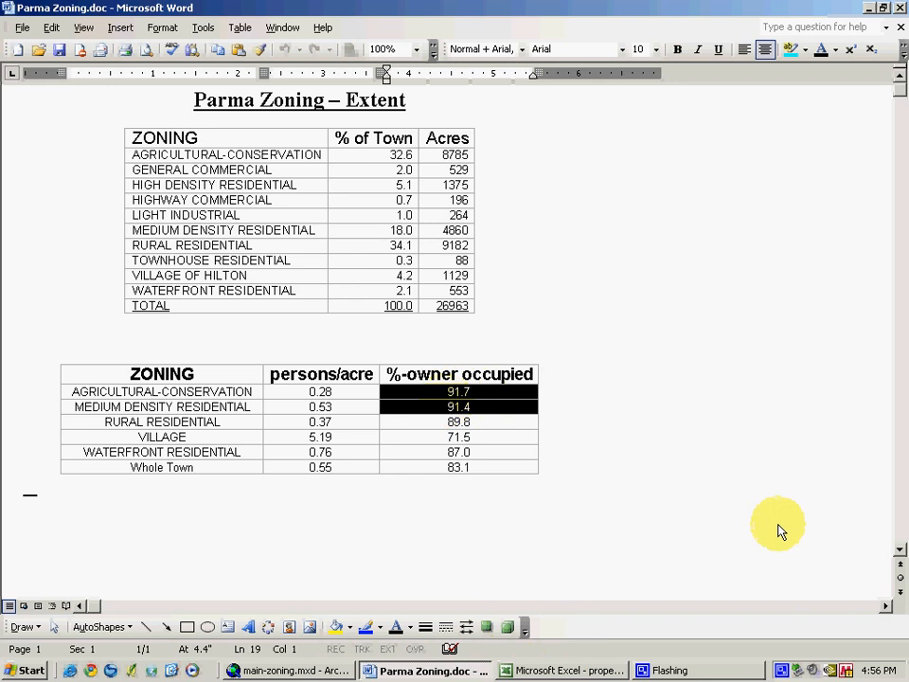
# - Minimise Word and switch Excel to the parcel-analysis sheet of values per zoning category
pyautogui.click(869, 10)
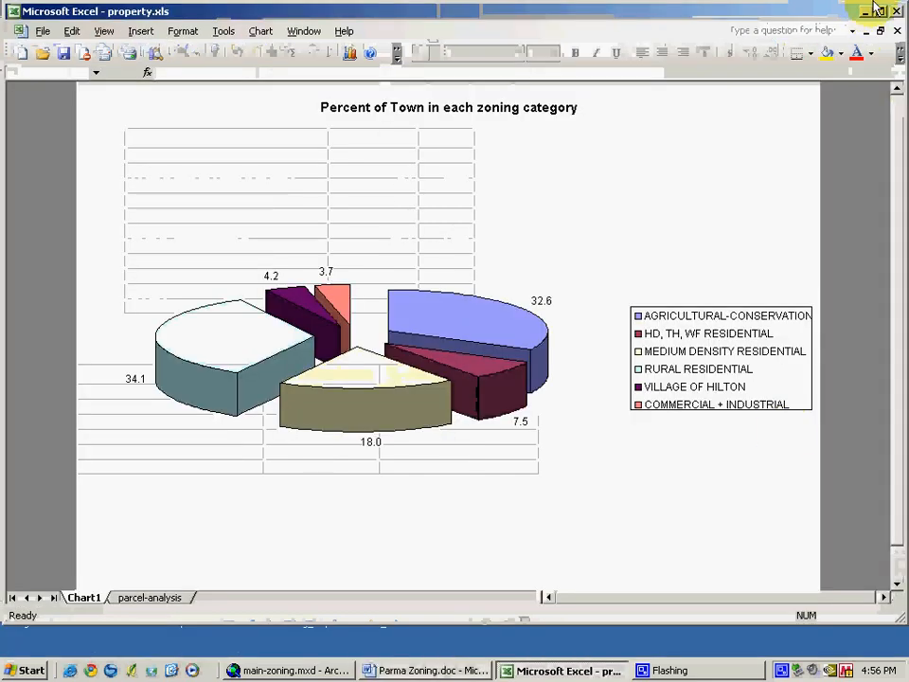
pyautogui.click(149, 597)
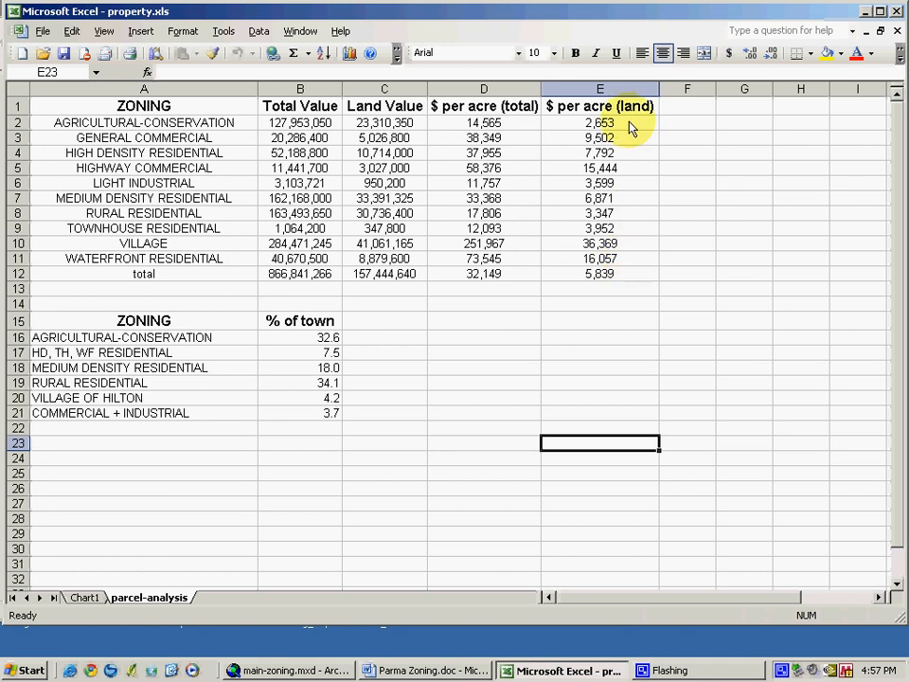
pyautogui.click(17, 122)
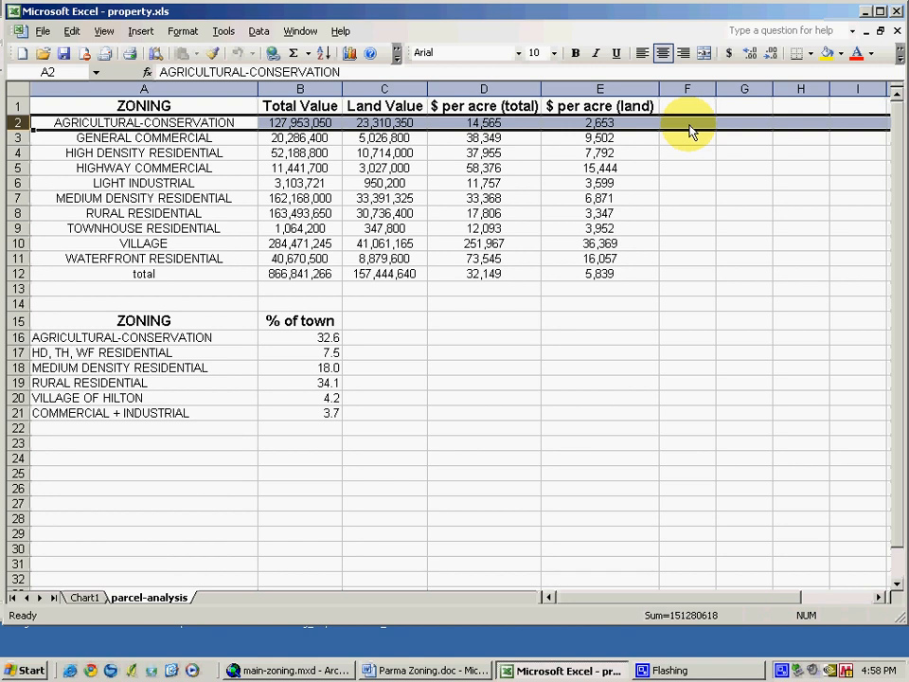
pyautogui.click(625, 245)
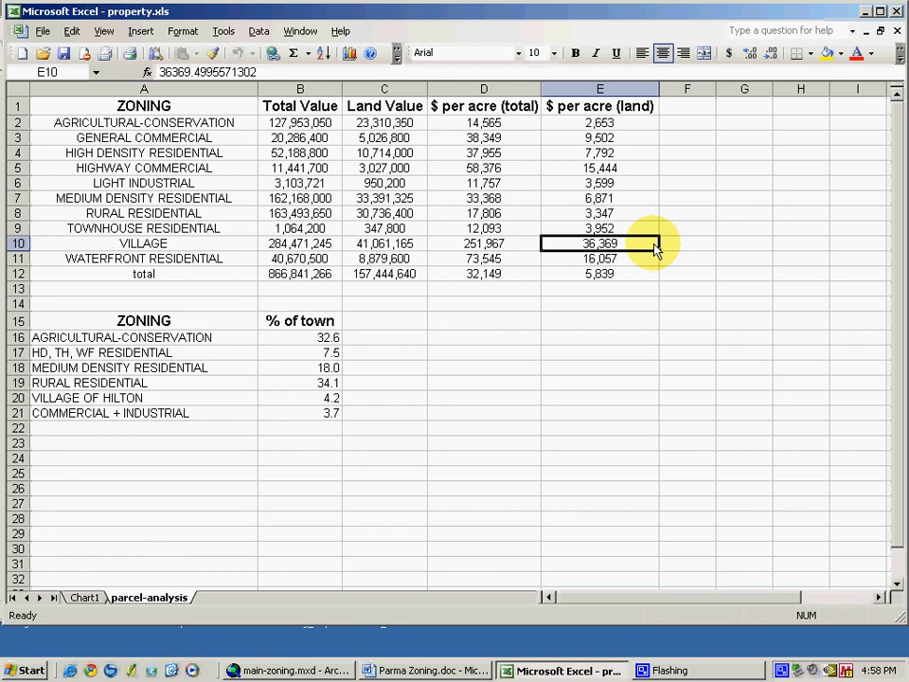
pyautogui.click(525, 246)
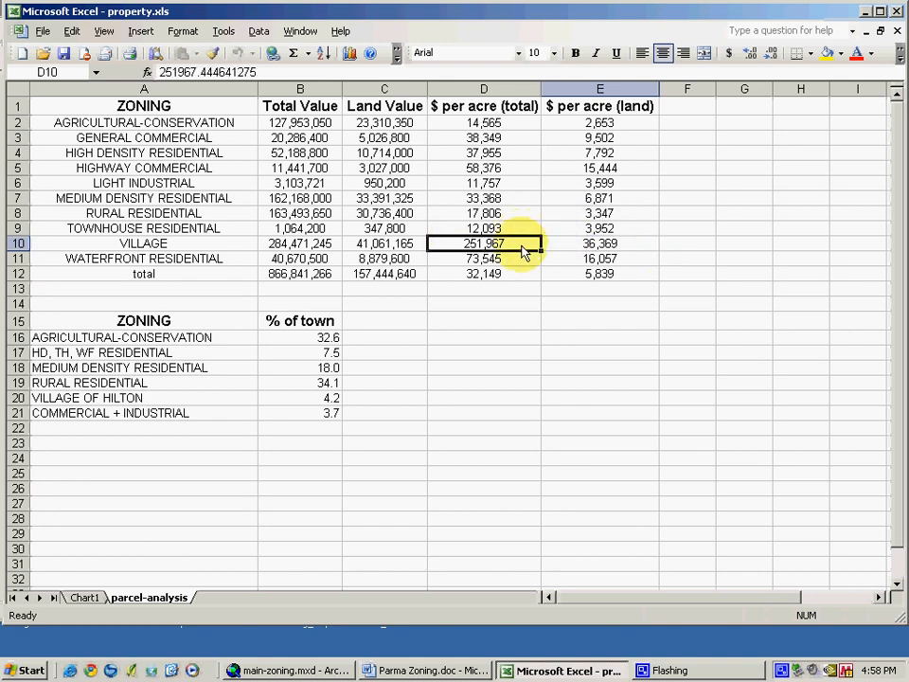